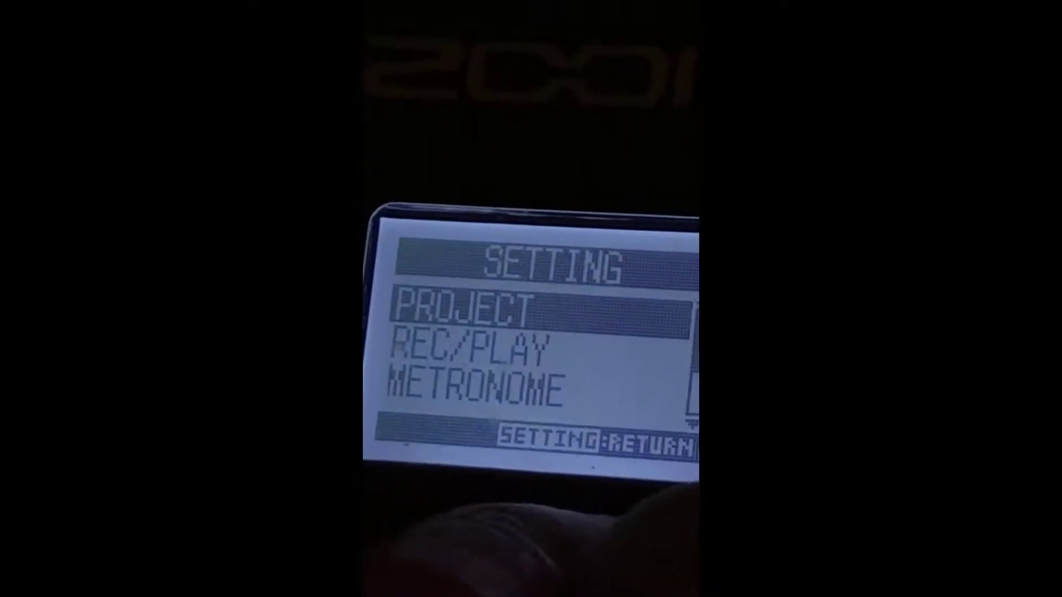
- Switch the L-8 into SD card reader mode so the computer can see the card
key(Down)
key(Down)
key(Down)
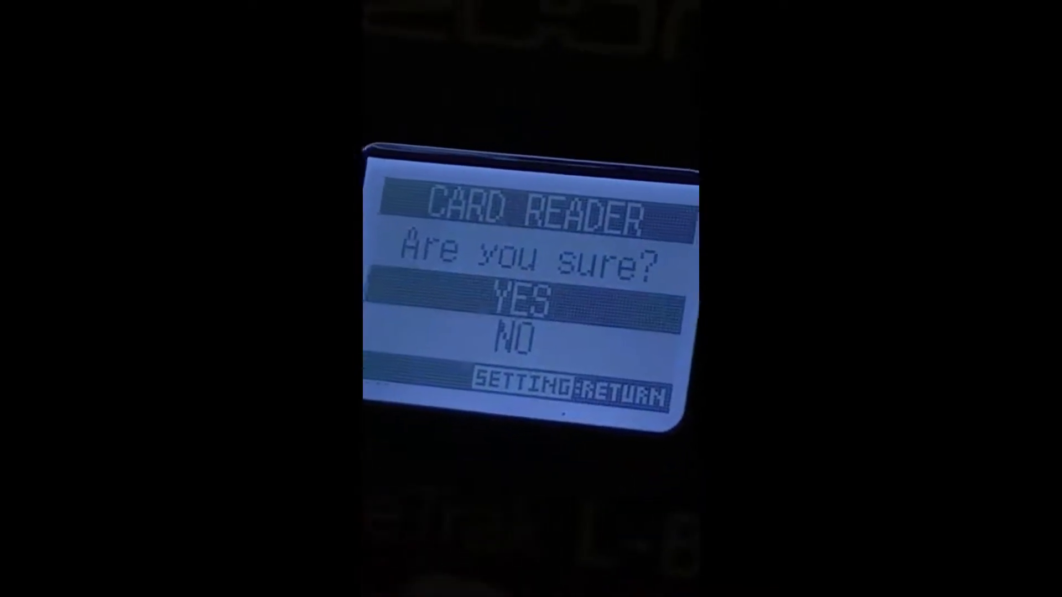
key(Return)
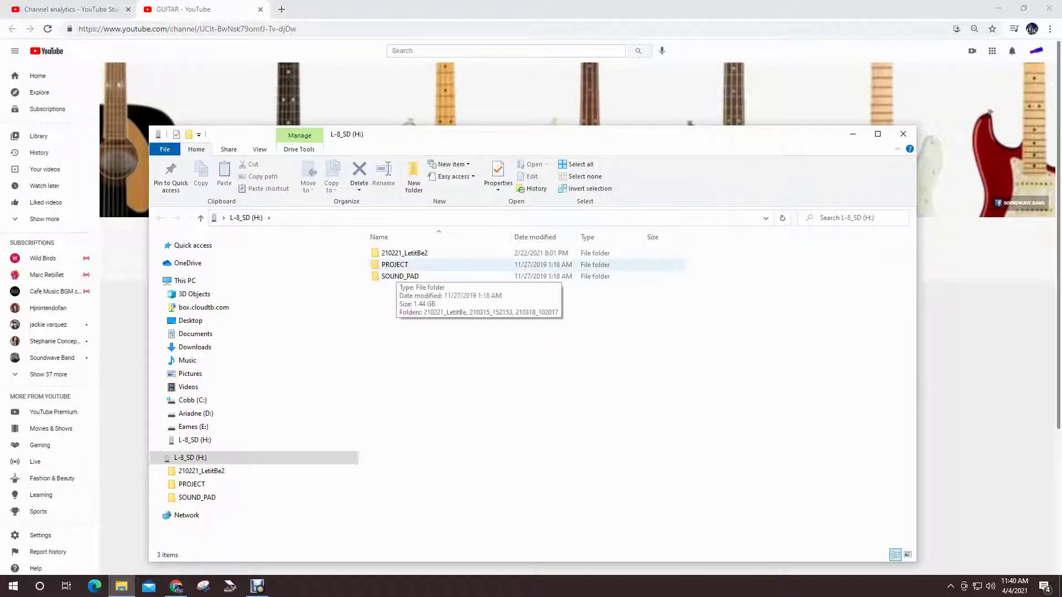
- Open the PROJECT folder on the L-8_SD drive
double_click(395, 265)
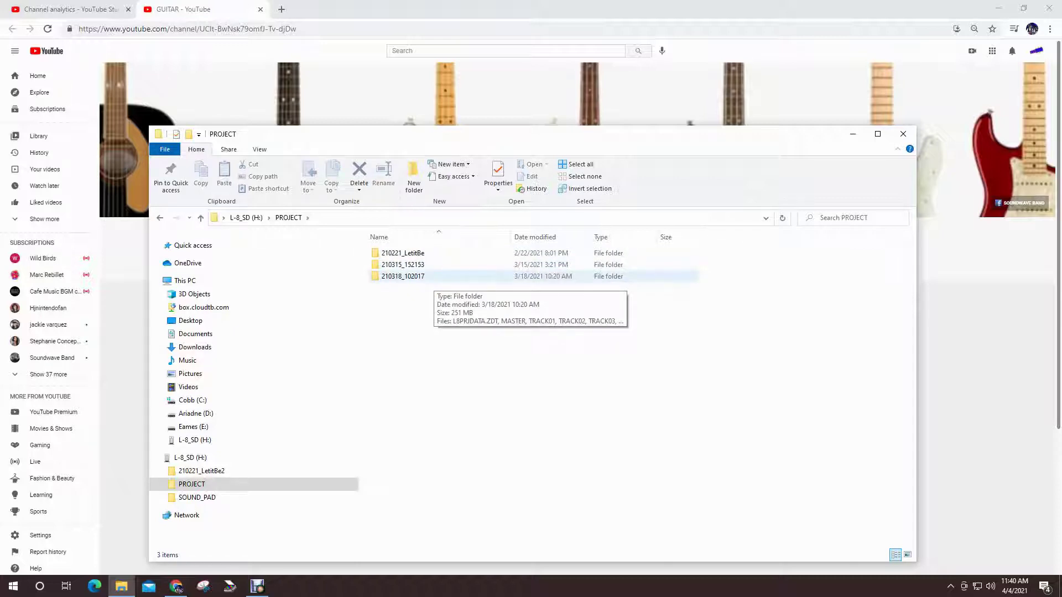
- Open project folder 210318_102017 and inspect LBPRJDATA.ZDT and the MASTER file
double_click(415, 276)
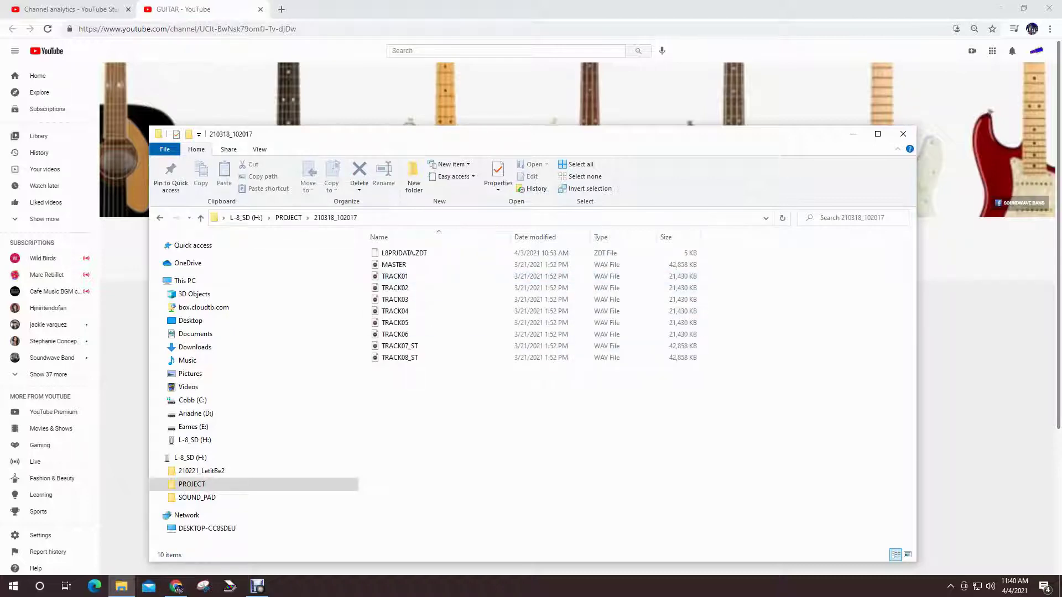
click(415, 254)
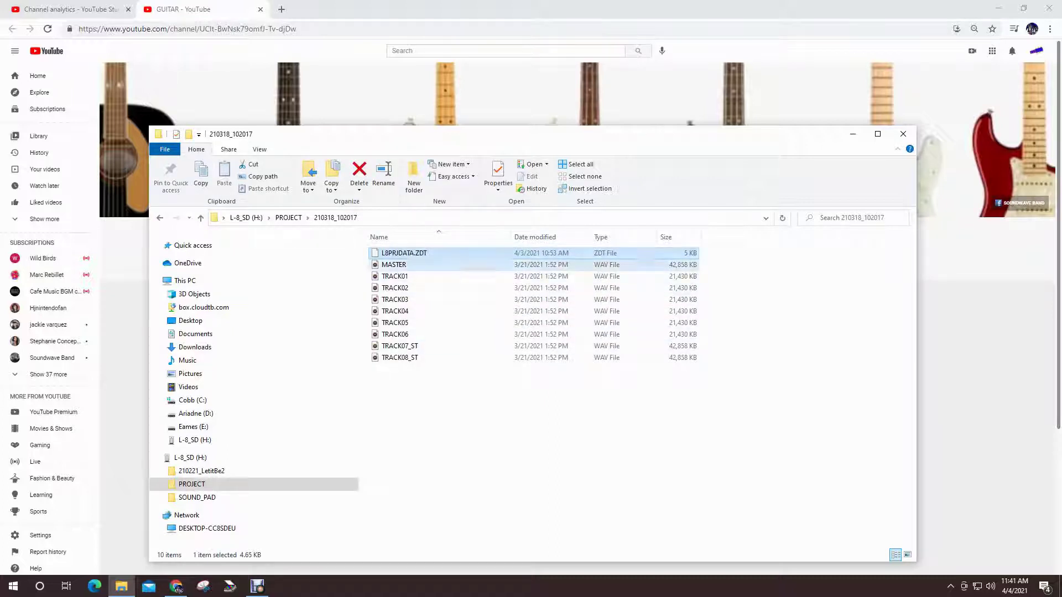
click(415, 264)
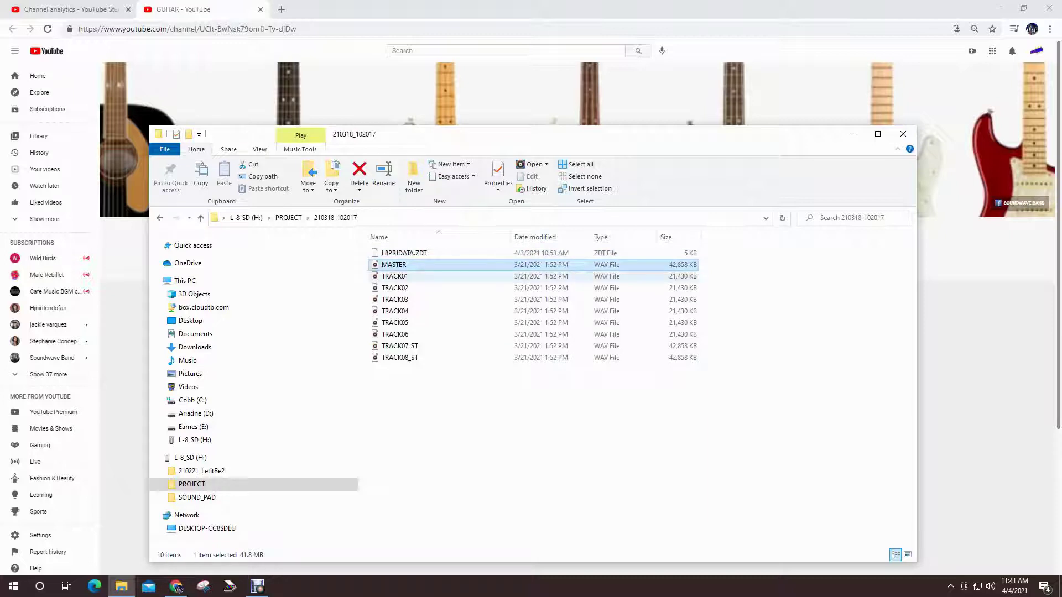
- Step down through the channel files TRACK01 to TRACK08_ST
key(Down)
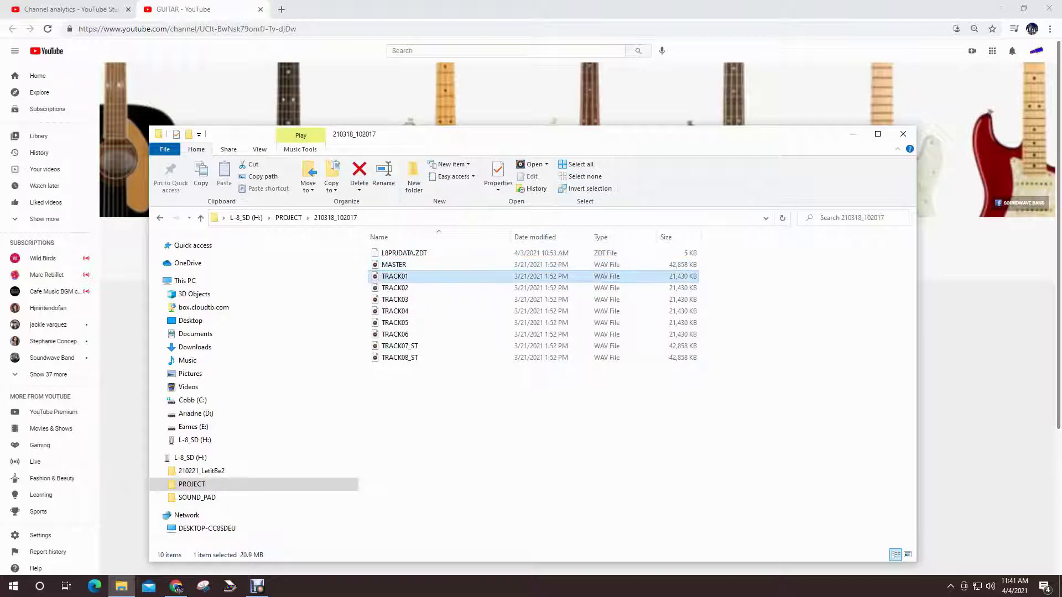
key(Down)
key(Down)
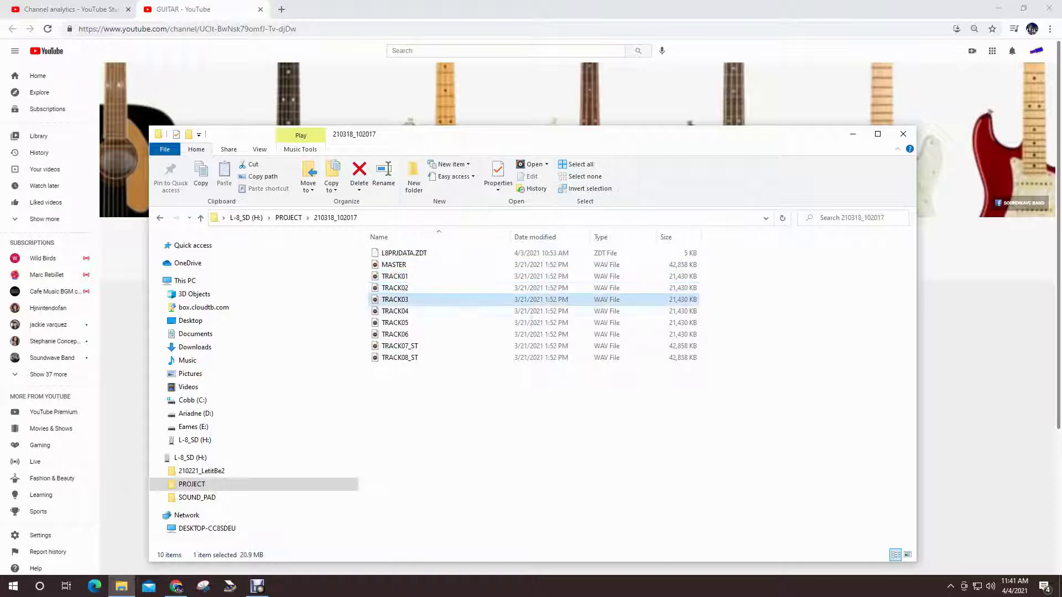
key(Down)
key(Down)
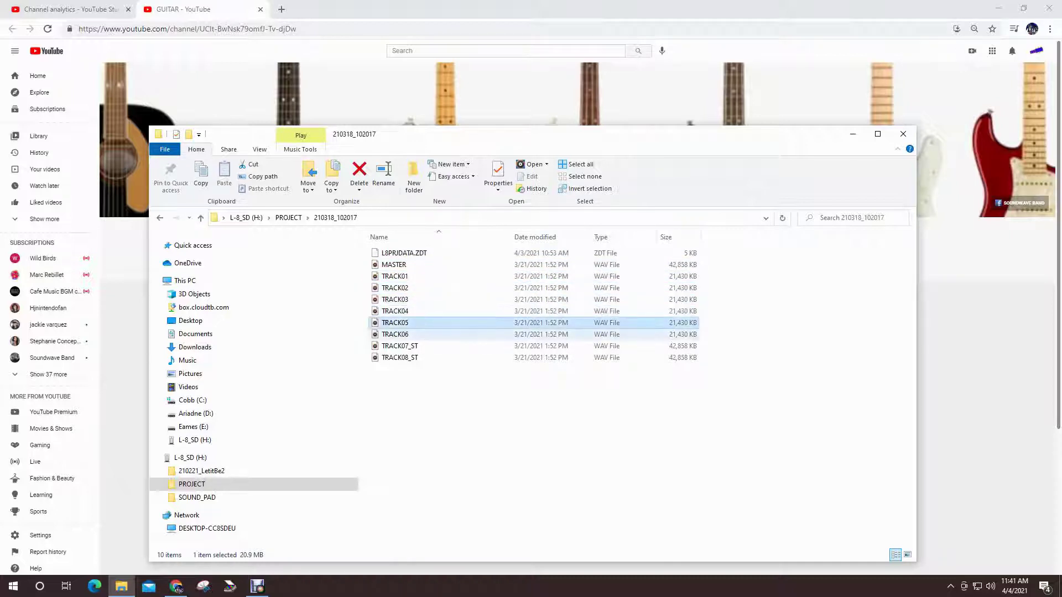
key(Down)
key(Down)
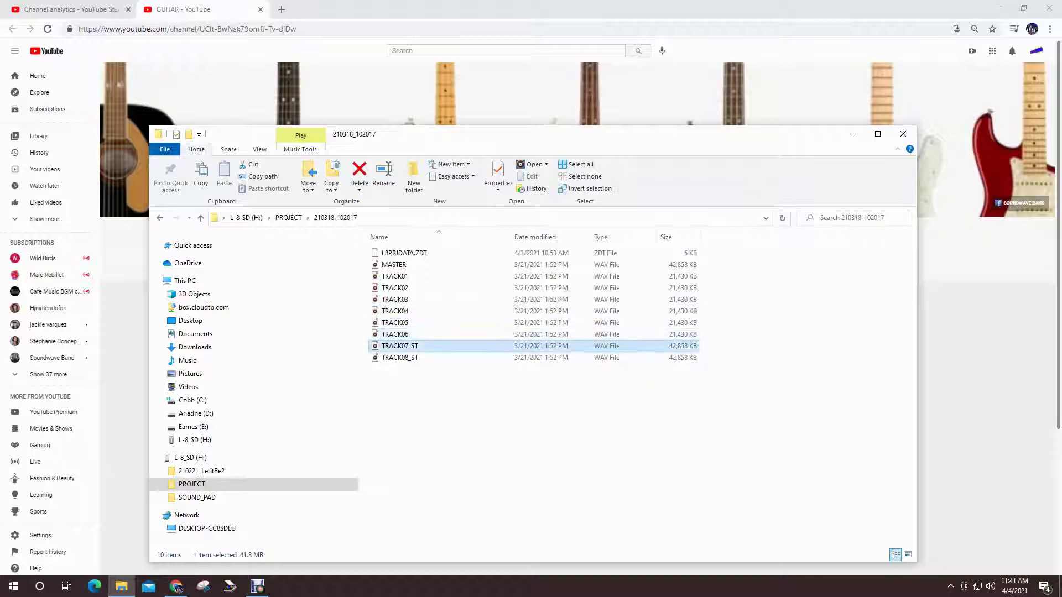
key(Down)
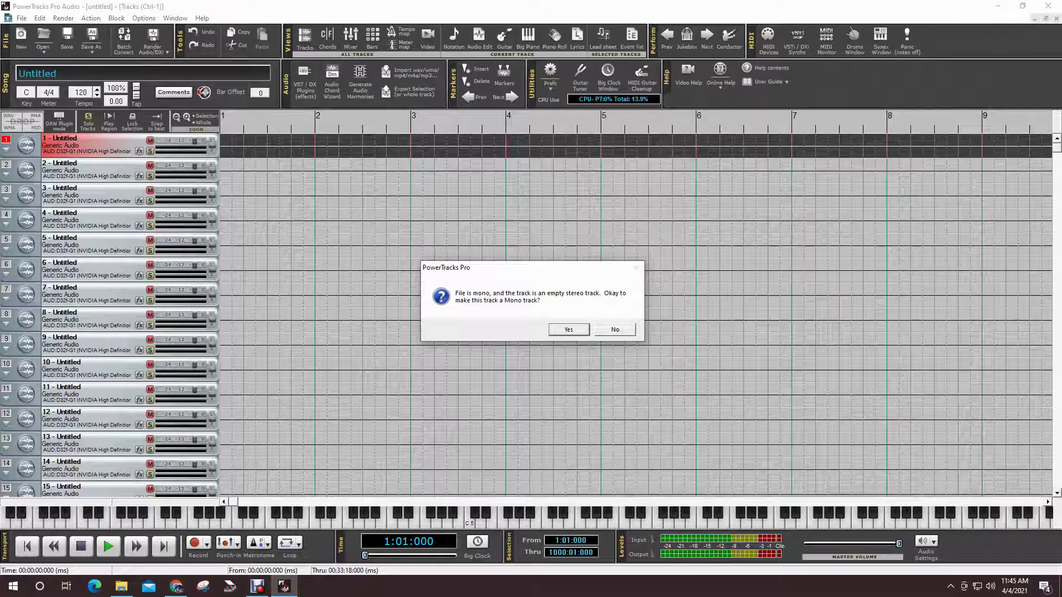
- Keep TRACK01 as a mono track 1 and import TRACK02 into track 2
key(Return)
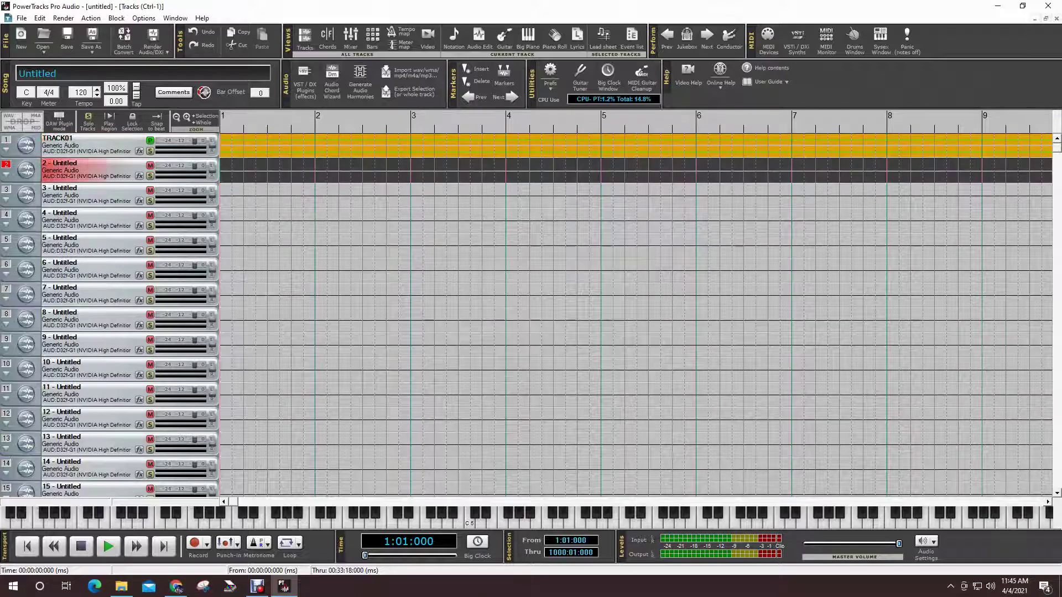
click(410, 73)
key(Down)
key(Down)
key(Down)
key(Return)
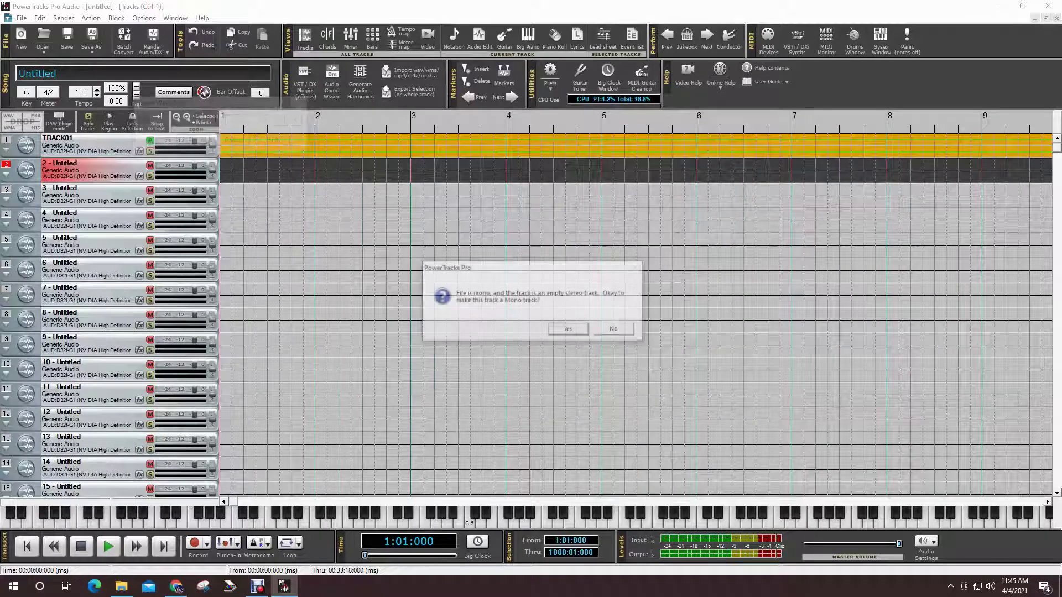
- Import TRACK03, TRACK04, TRACK05 and TRACK06 as mono tracks 3 to 6
key(Return)
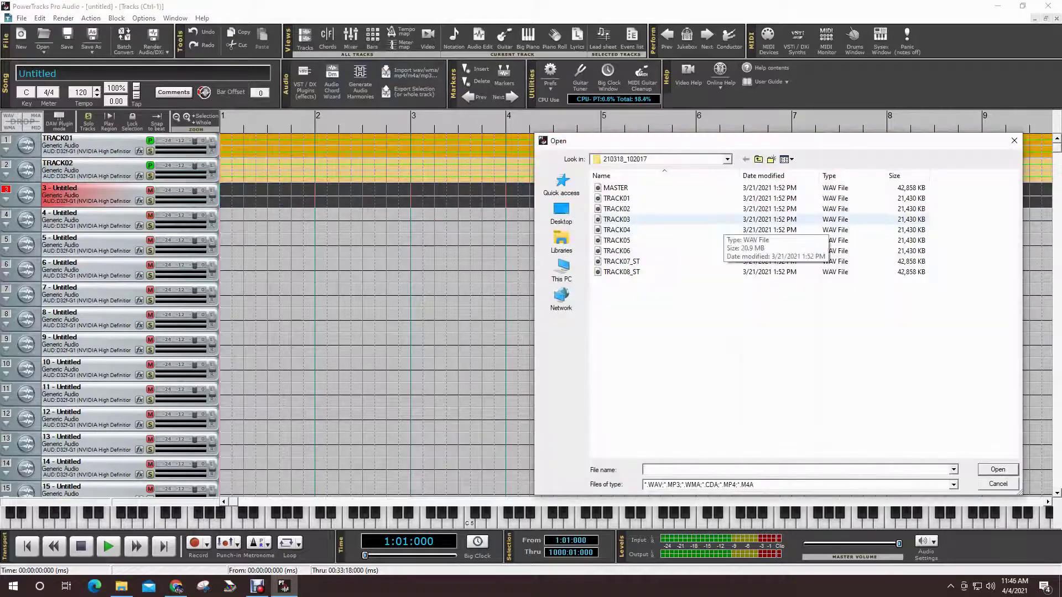
double_click(717, 222)
key(Return)
key(Return)
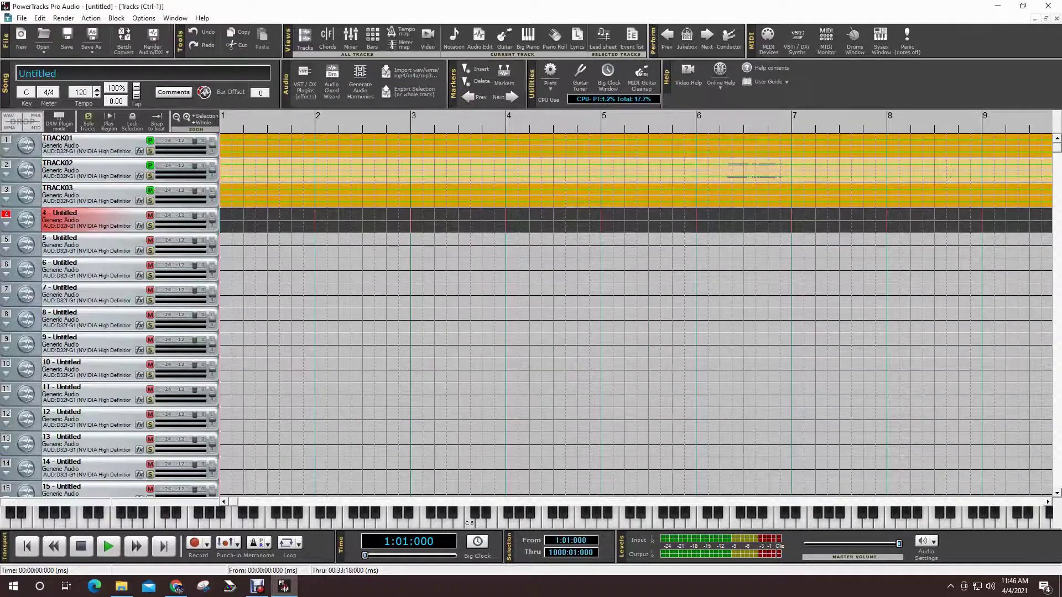
click(631, 222)
key(Return)
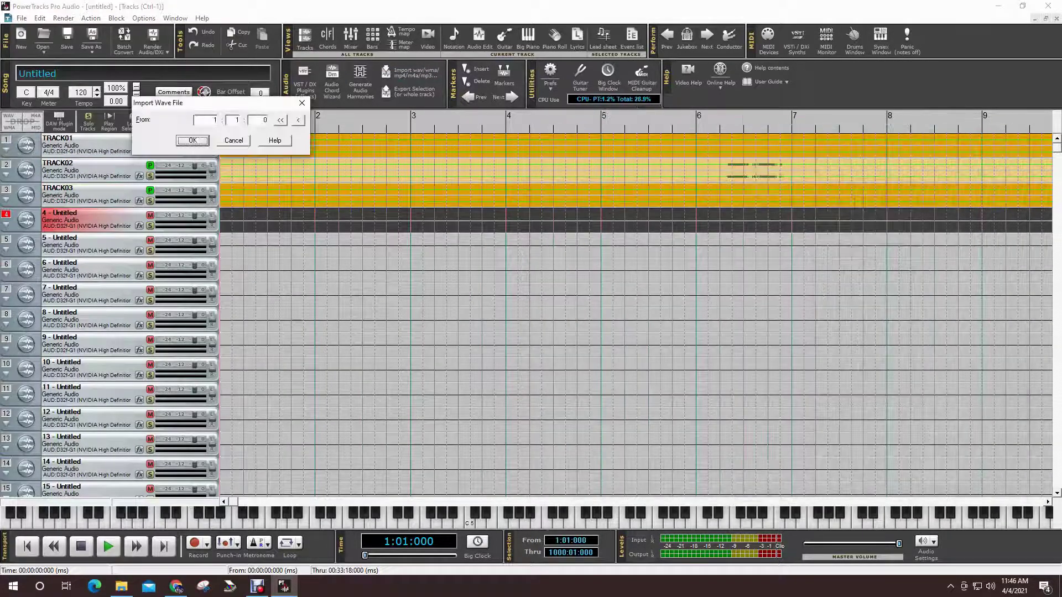
key(Return)
key(Return)
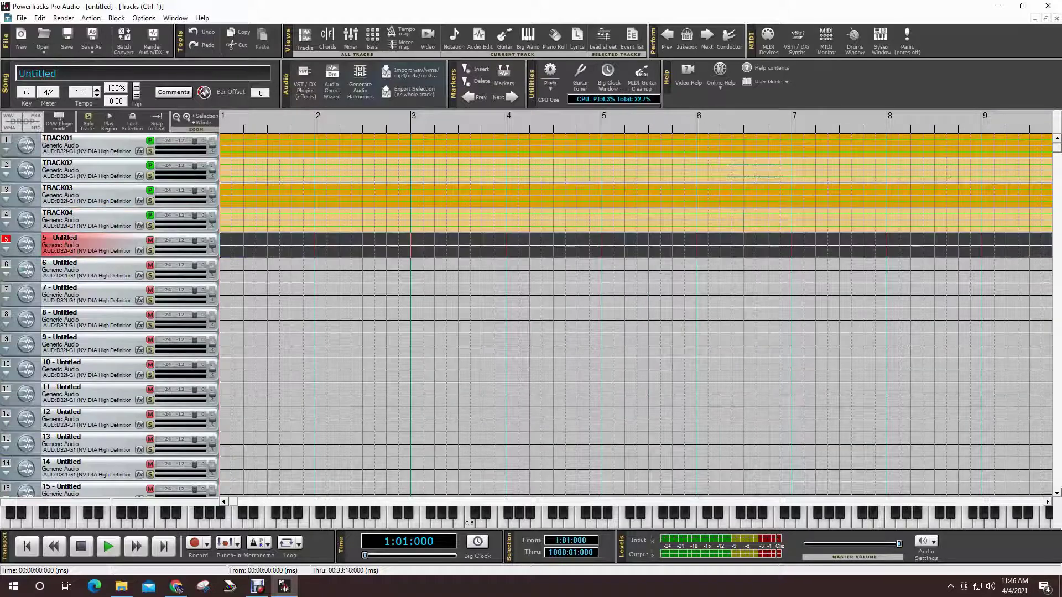
double_click(630, 239)
key(Return)
key(Return)
key(Return)
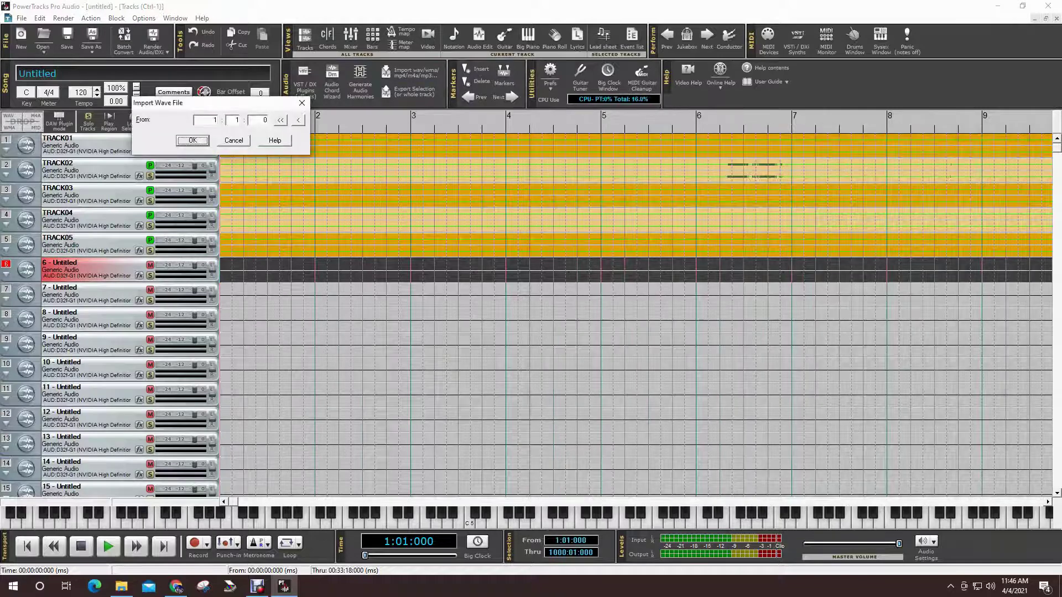
key(Return)
key(Return)
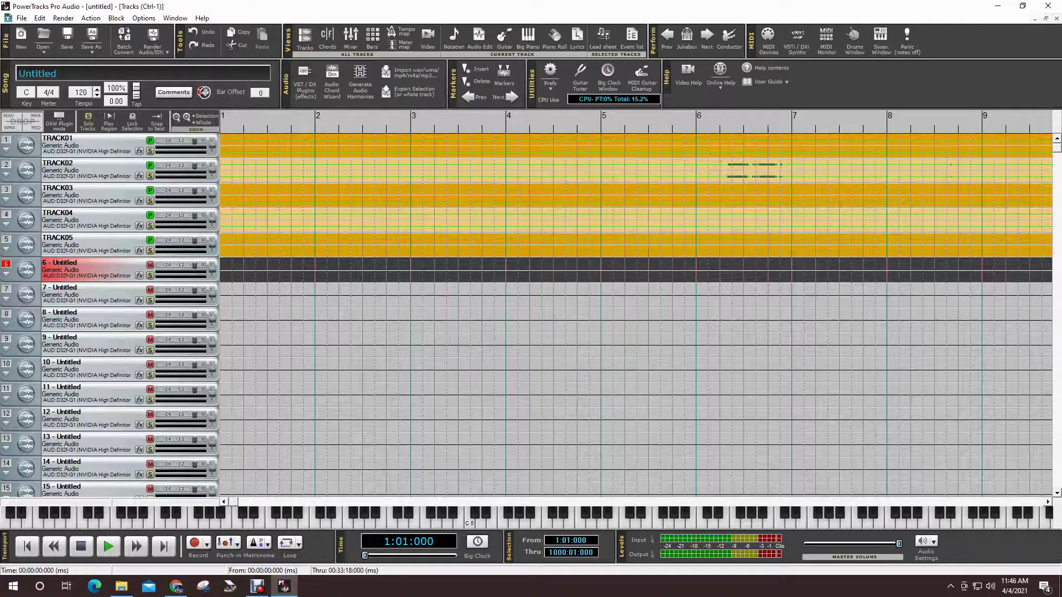
- Import the stereo files TRACK07_ST and TRACK08_ST into tracks 7 and 8
key(Down)
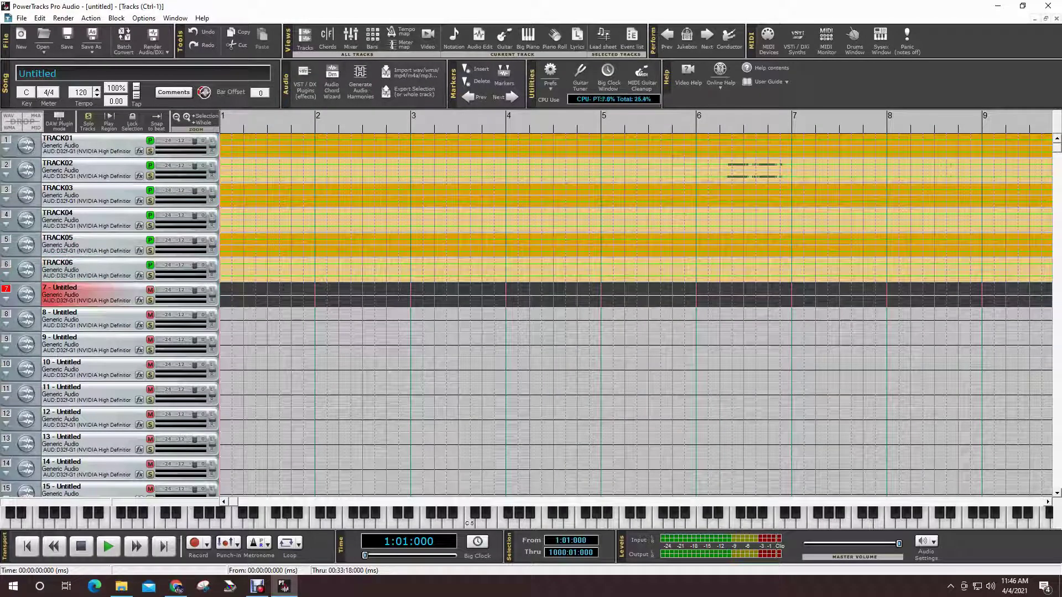
click(410, 73)
click(622, 262)
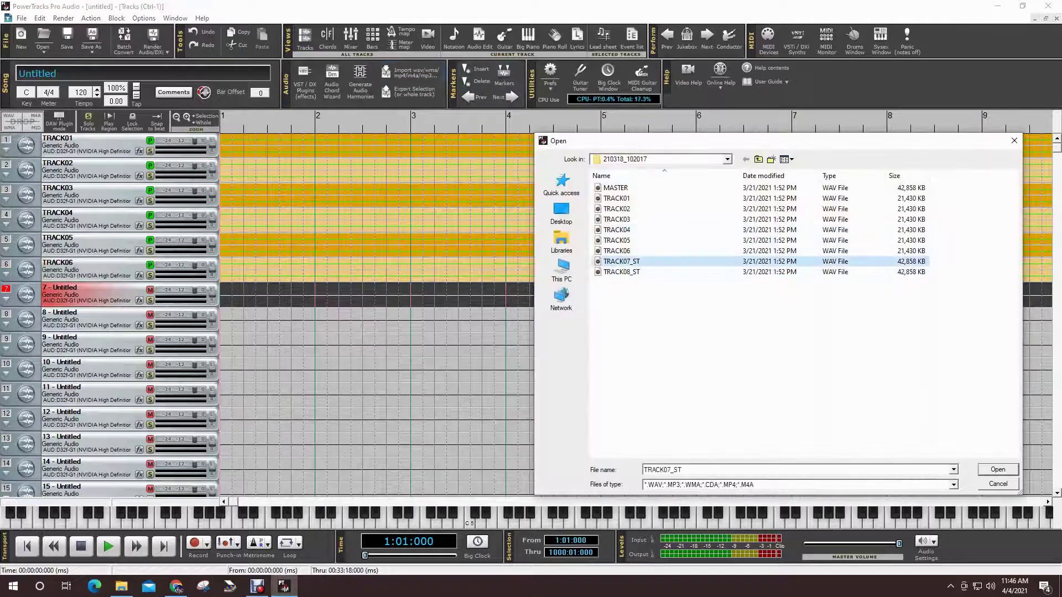
key(Return)
key(Return)
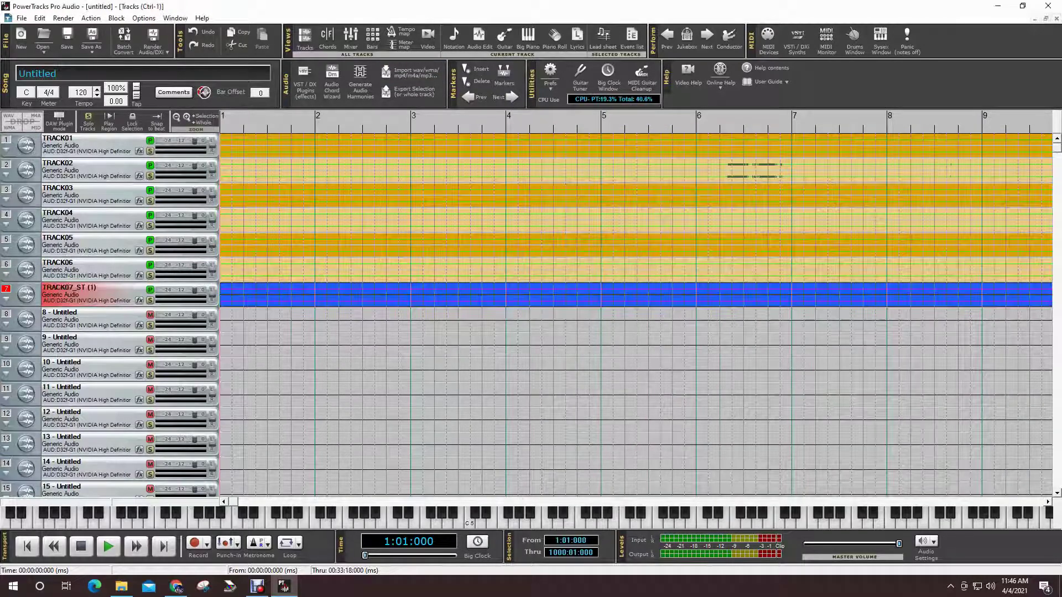
key(Down)
click(411, 73)
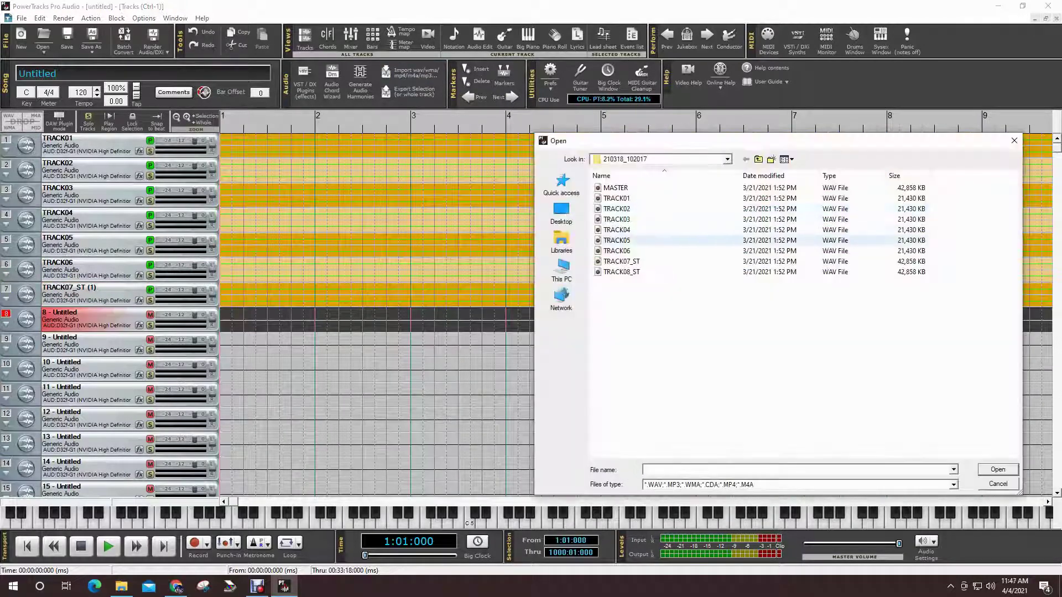
click(664, 271)
key(Return)
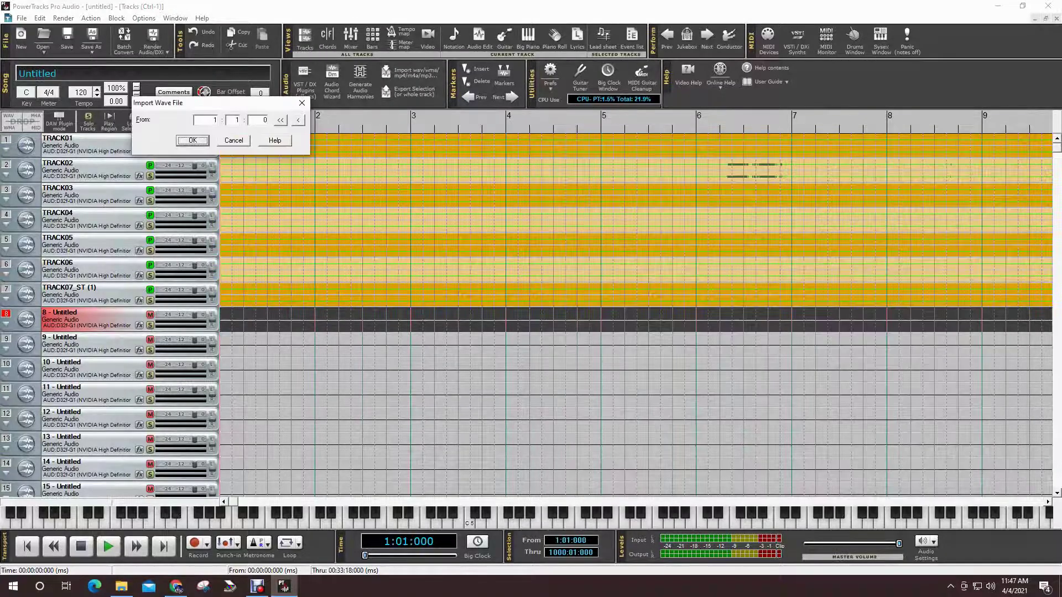
key(Return)
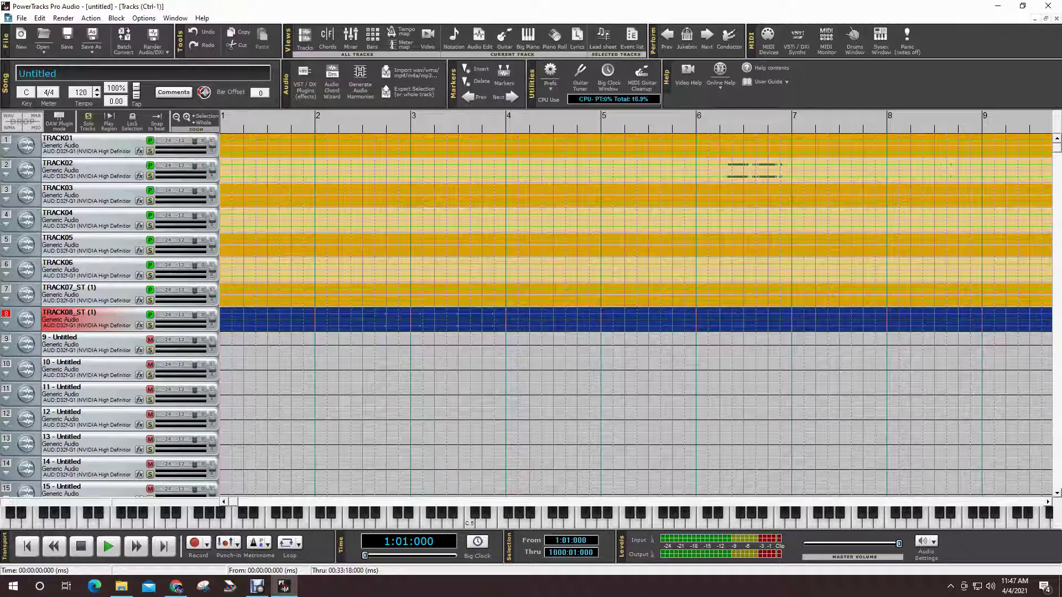
- Import the MASTER mix WAV onto track 10, converting it on import
click(109, 373)
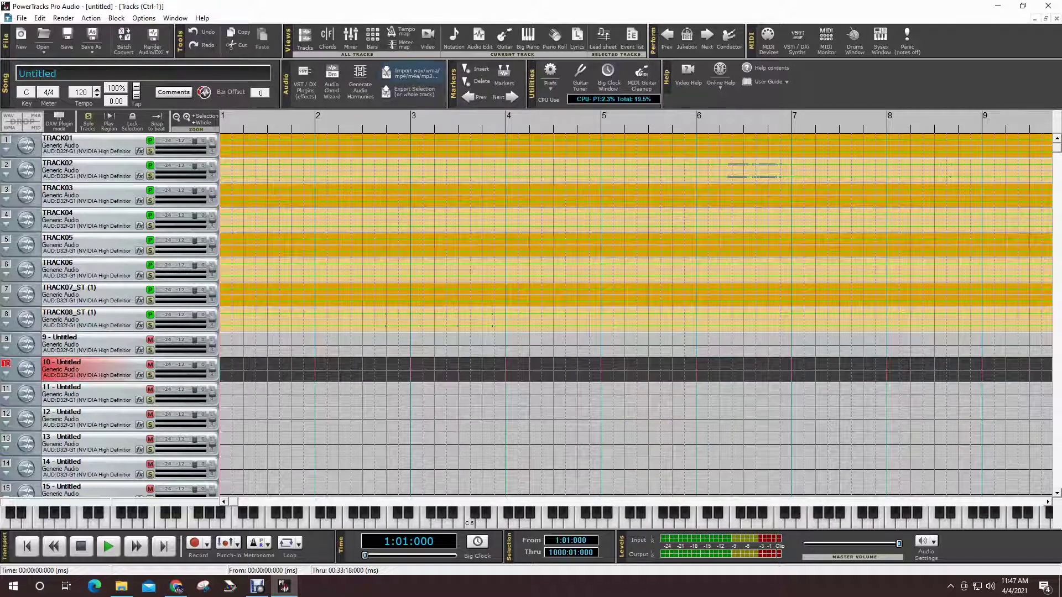
key(Down)
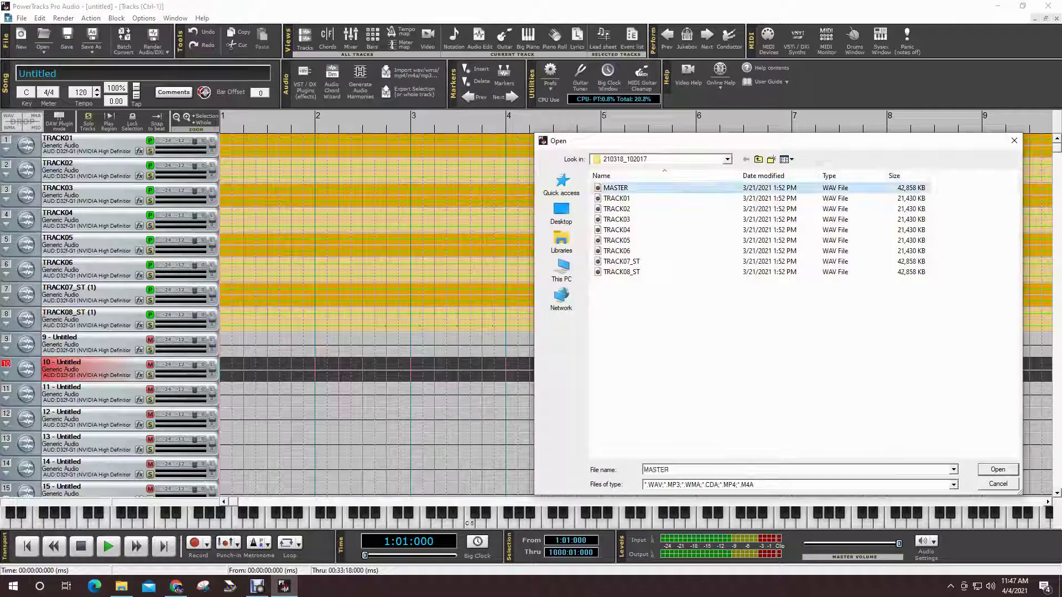
key(Return)
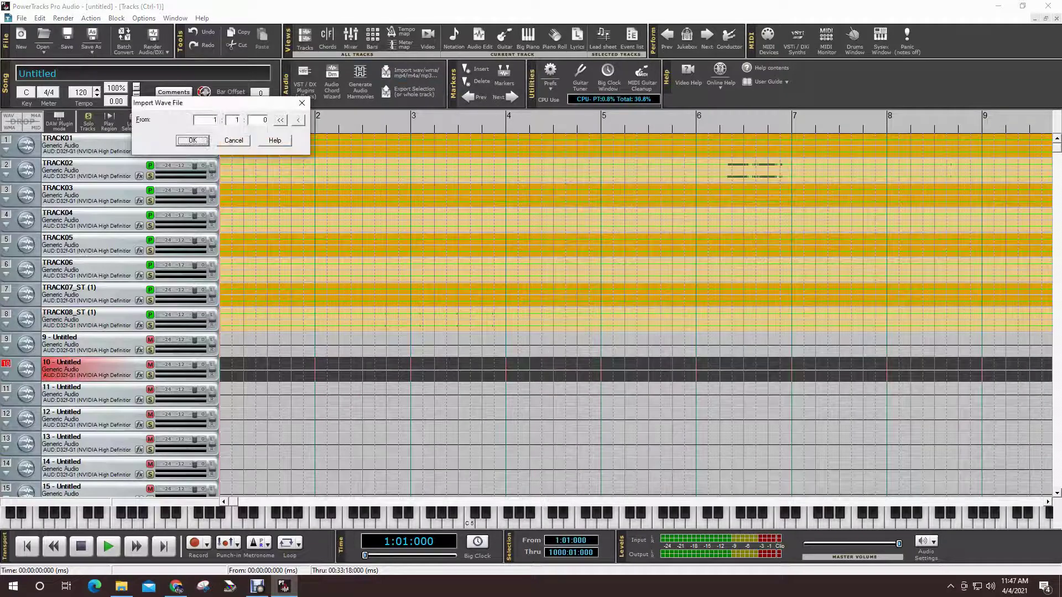
key(Return)
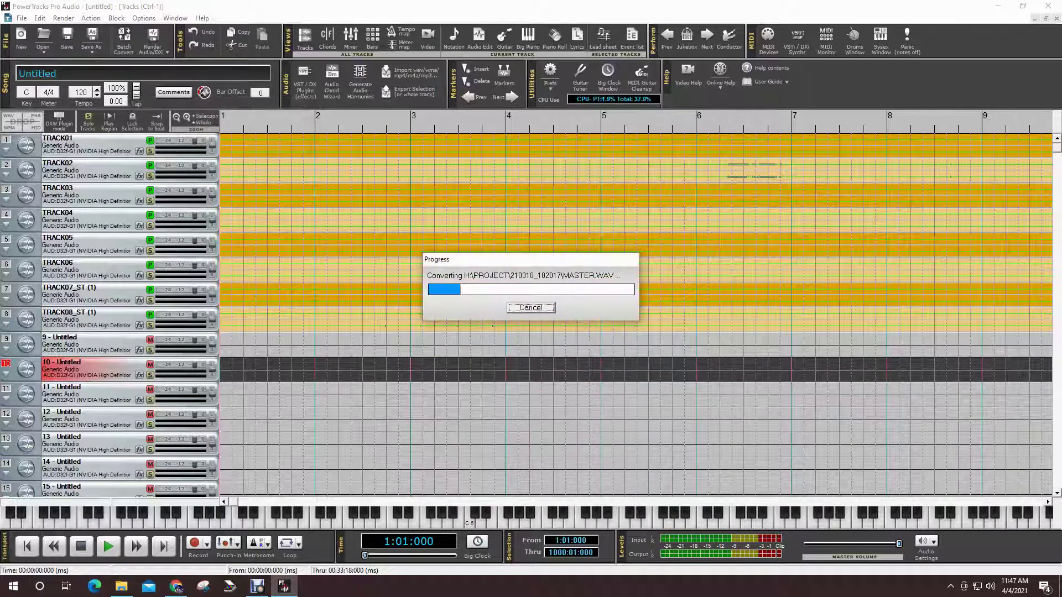